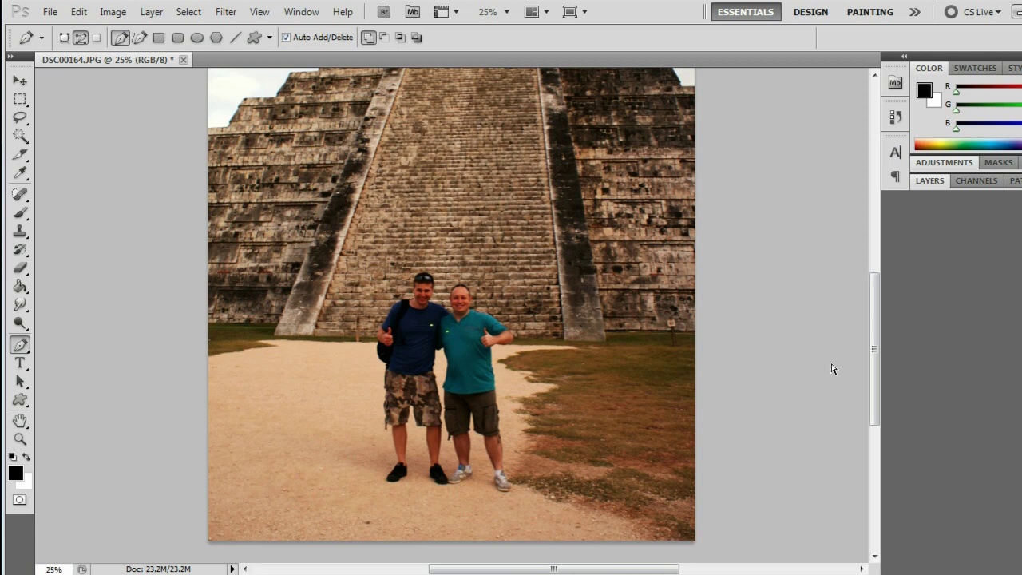
Zoom out from 25% to 16.7% so the whole pyramid photo is visible
key("ctrl+minus")
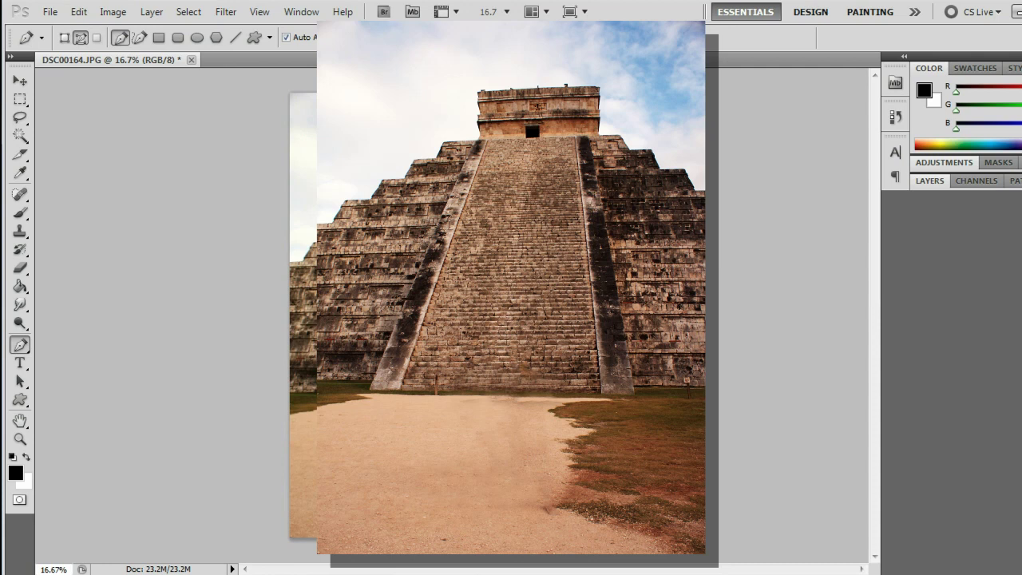
Zoom in and pan to the two men, settling at 200% over their faces and shirts
key("ctrl+plus")
key("ctrl+plus")
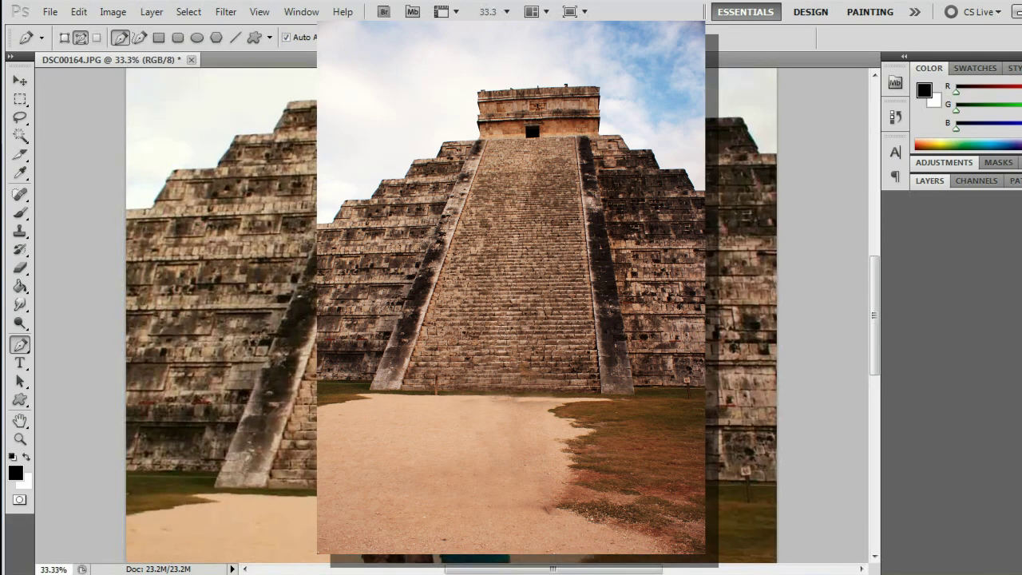
key("ctrl+plus")
key("ctrl+plus")
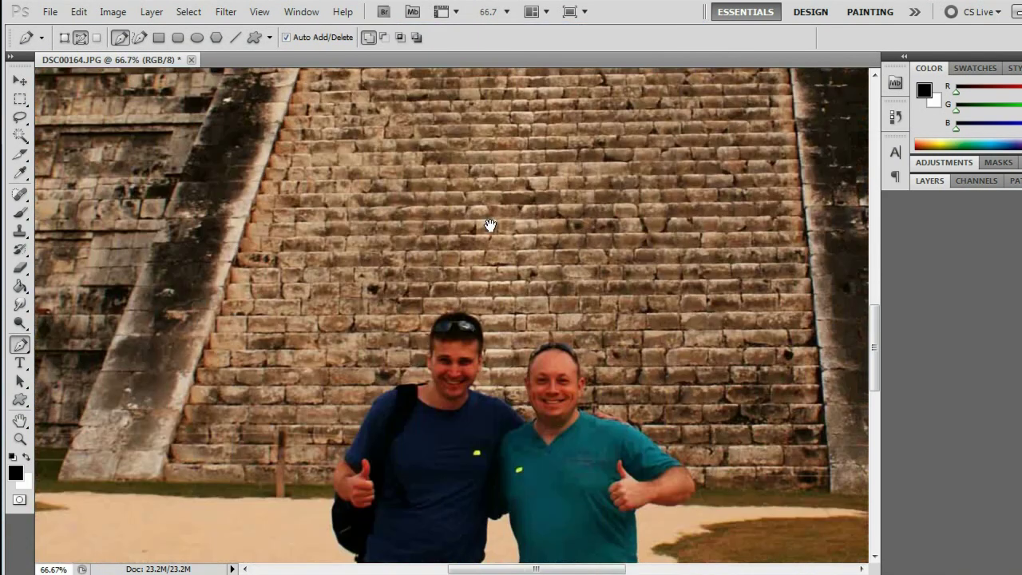
left_click_drag(486, 224, 470, 121)
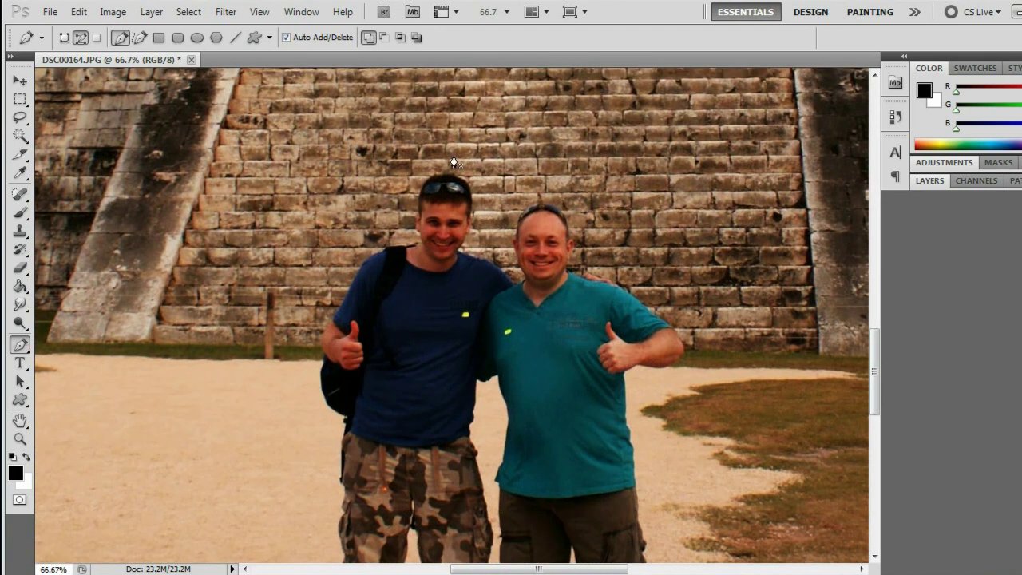
key("ctrl+plus")
key("ctrl+plus")
key("ctrl+plus")
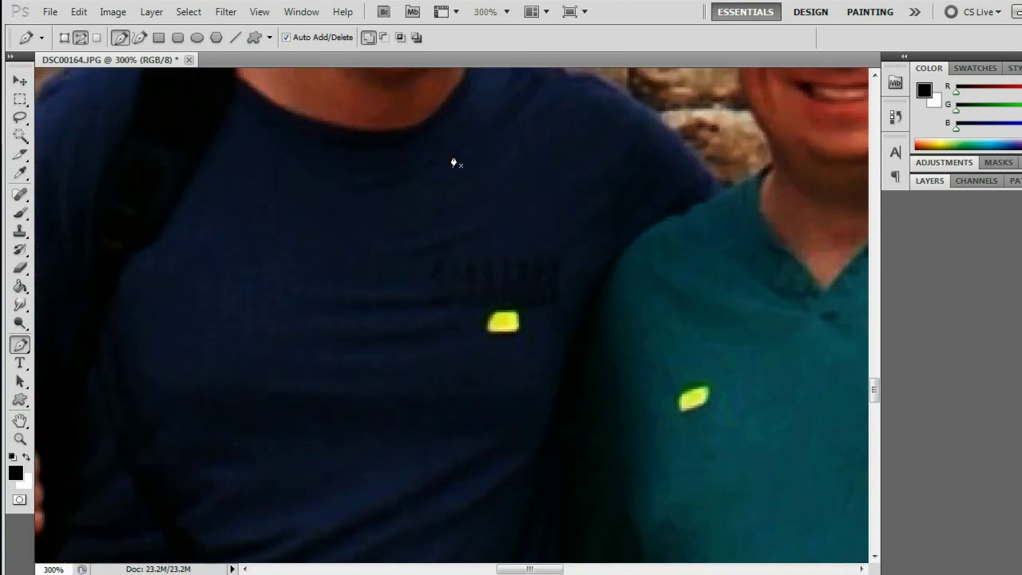
key("ctrl+minus")
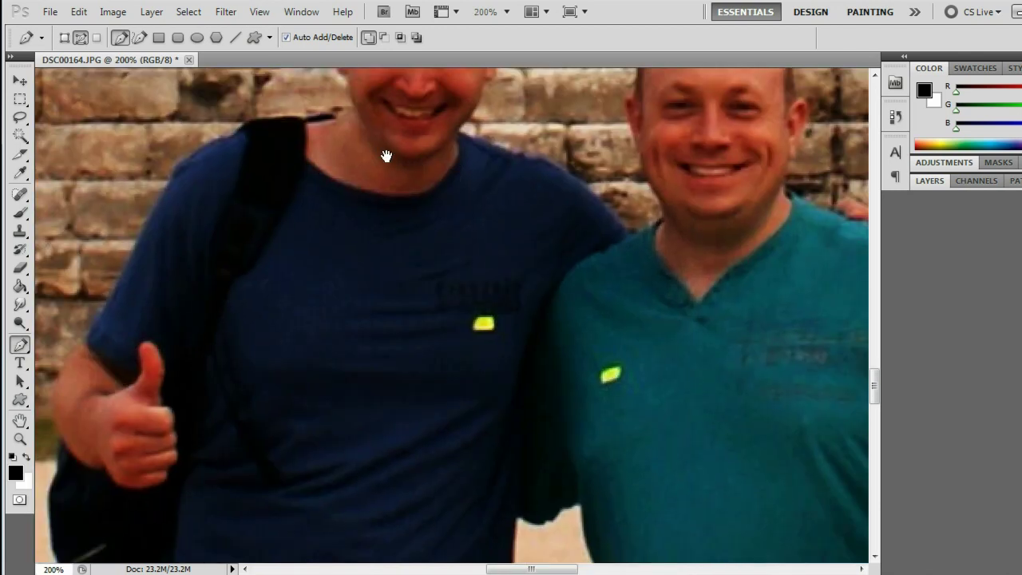
Start the Pen path with anchors along the right man's face and up his head
left_click_drag(386, 155, 396, 384)
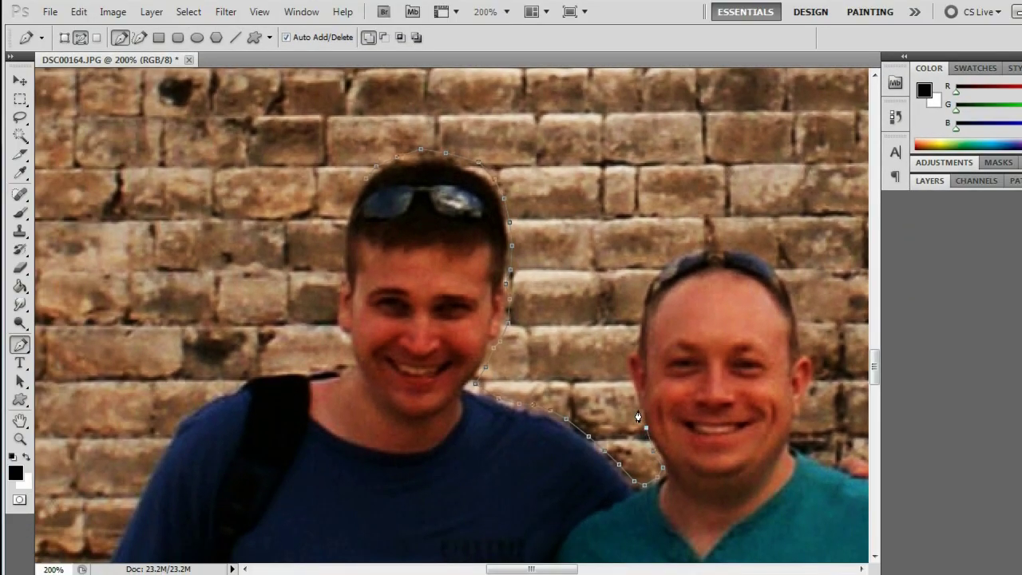
left_click(638, 409)
left_click(630, 352)
left_click(636, 322)
left_click(646, 291)
Trace the path across the top of the head and down its far side
left_click_drag(696, 245, 475, 266)
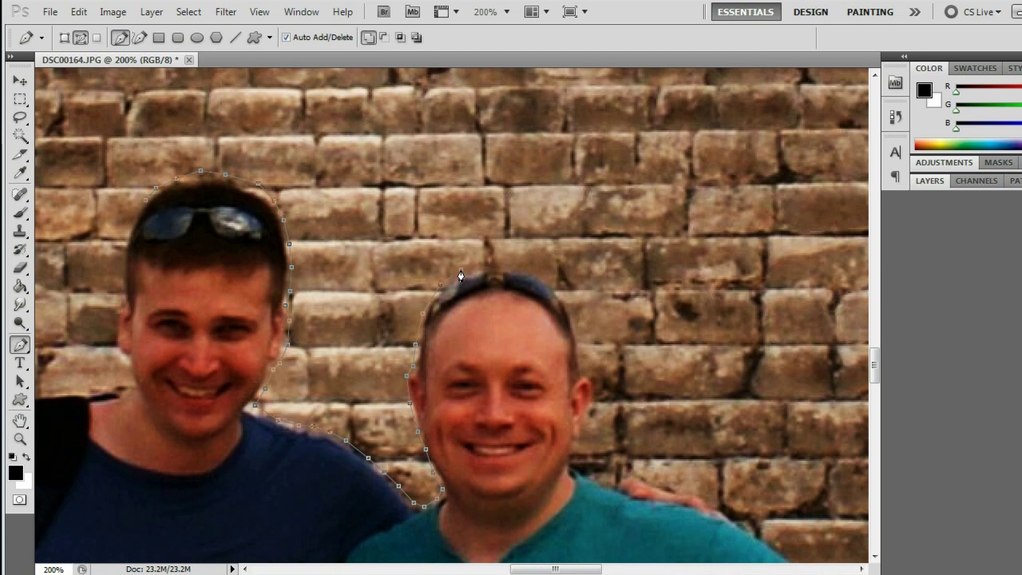
left_click(487, 261)
left_click(522, 267)
left_click(577, 322)
left_click(583, 352)
left_click(585, 369)
left_click(599, 400)
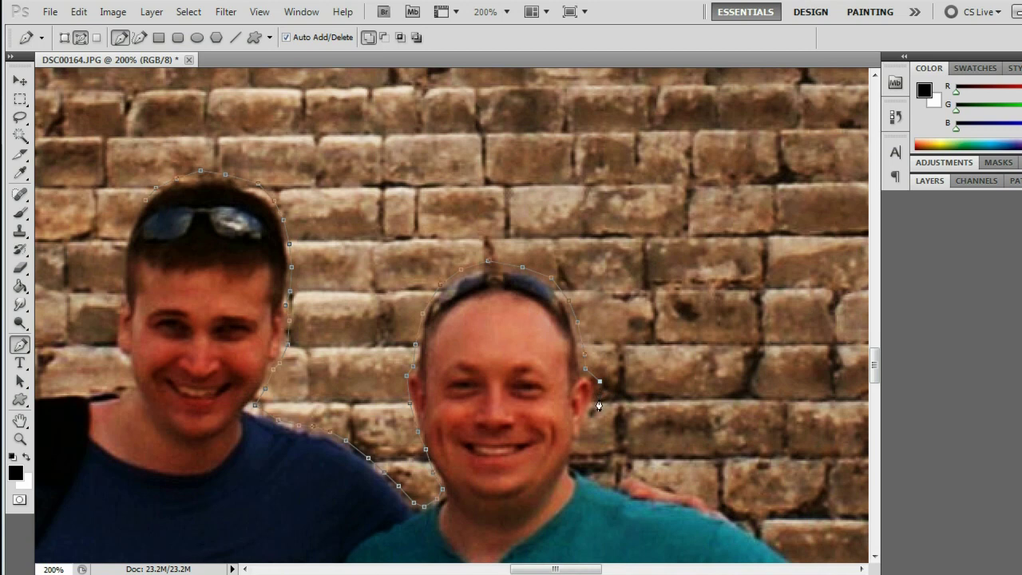
left_click(583, 441)
Continue the path below the ear along the shoulder and arm
left_click(597, 475)
left_click(621, 472)
left_click(663, 482)
left_click(709, 495)
left_click(752, 520)
Trace the remaining shoulder and arm edge, then close the path at its starting anchor
left_click_drag(809, 443, 713, 162)
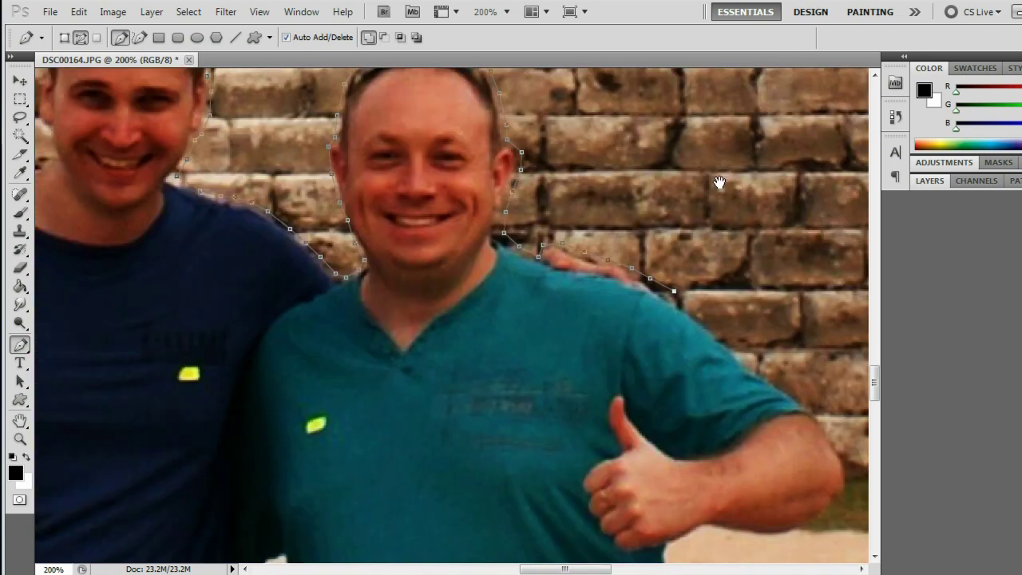
left_click(698, 280)
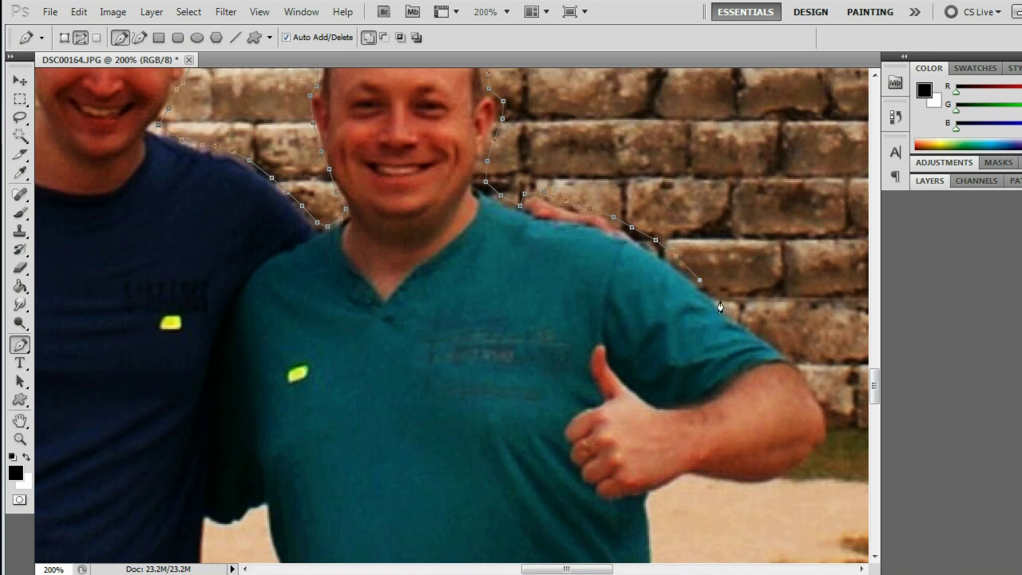
left_click(720, 302)
left_click(739, 317)
left_click(784, 347)
left_click(801, 364)
left_click(815, 379)
left_click(829, 404)
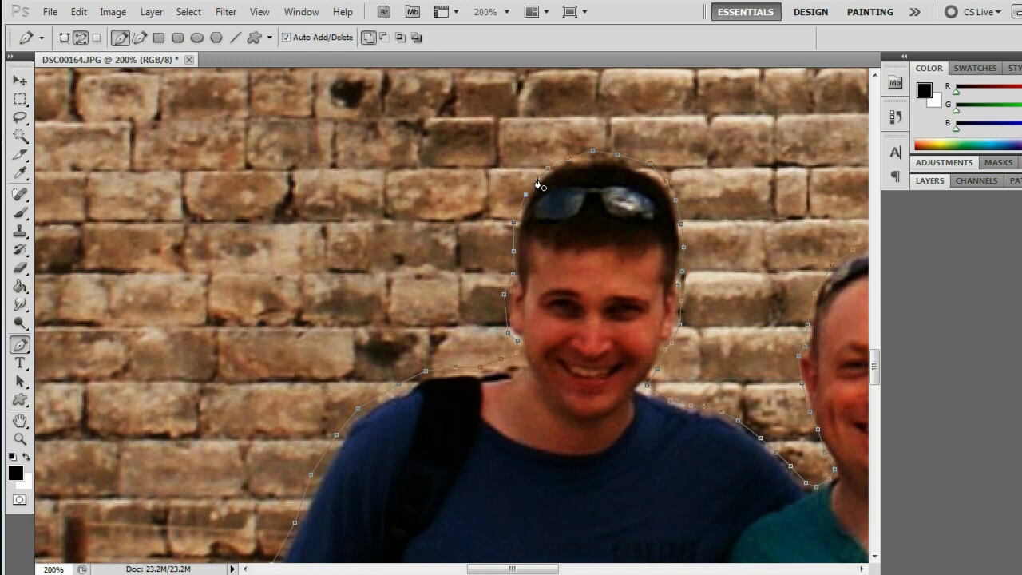
left_click(538, 186)
Zoom out to 50% and convert the traced path into a selection with Make Selection
key("ctrl+minus")
key("ctrl+minus")
key("ctrl+minus")
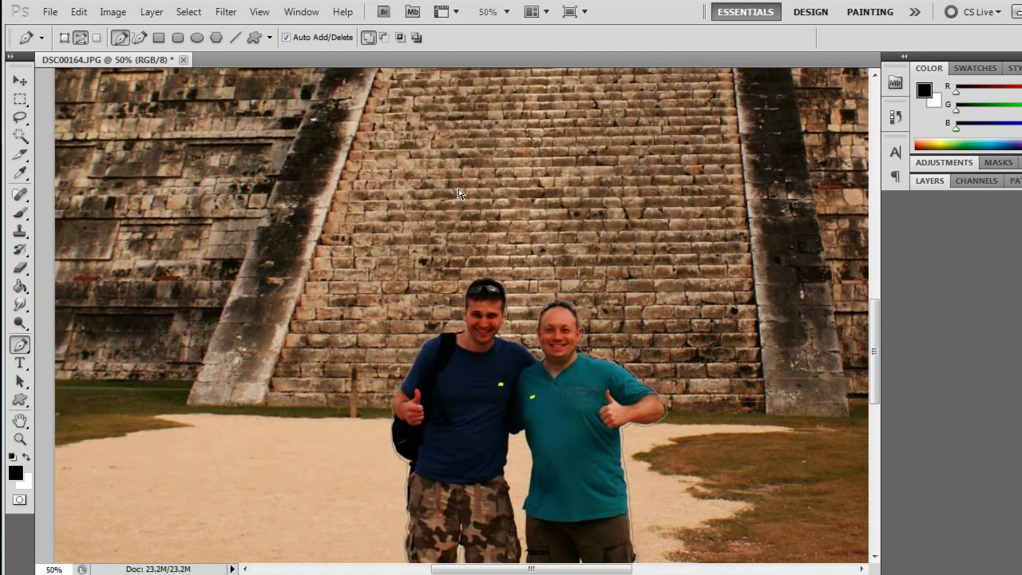
scroll(459, 196, "down", 3)
scroll(459, 195, "down", 2)
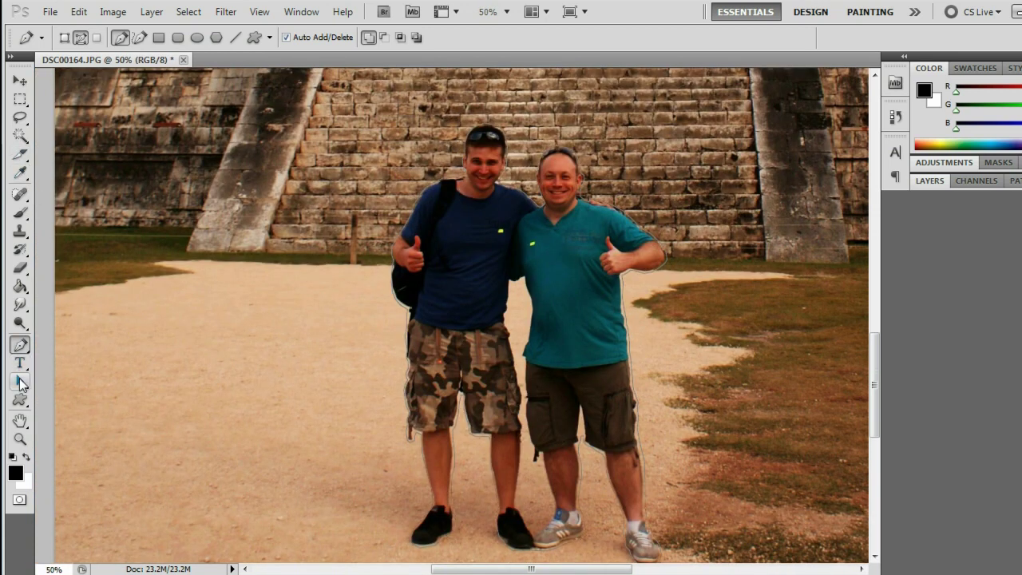
left_click(21, 382)
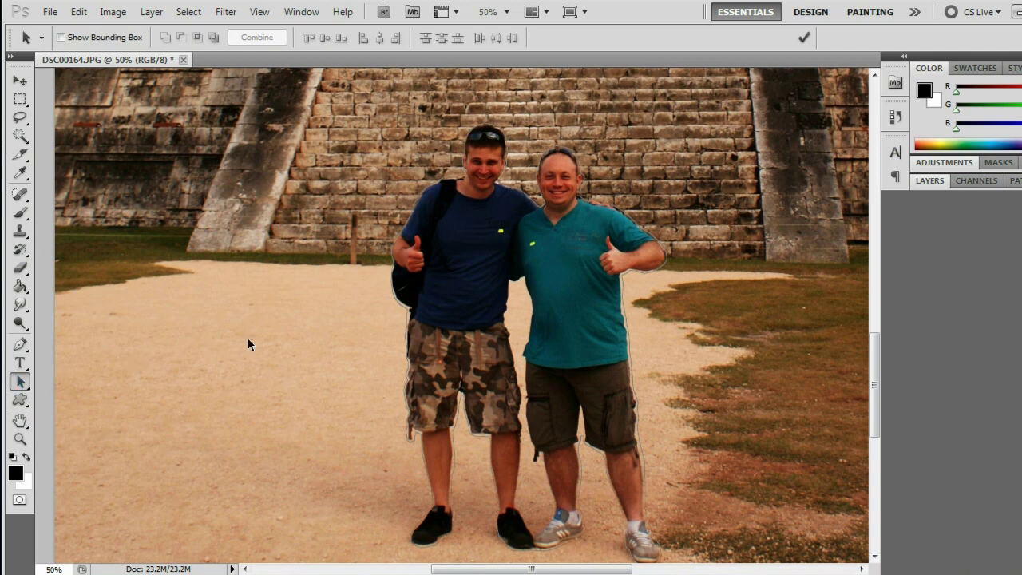
right_click(467, 232)
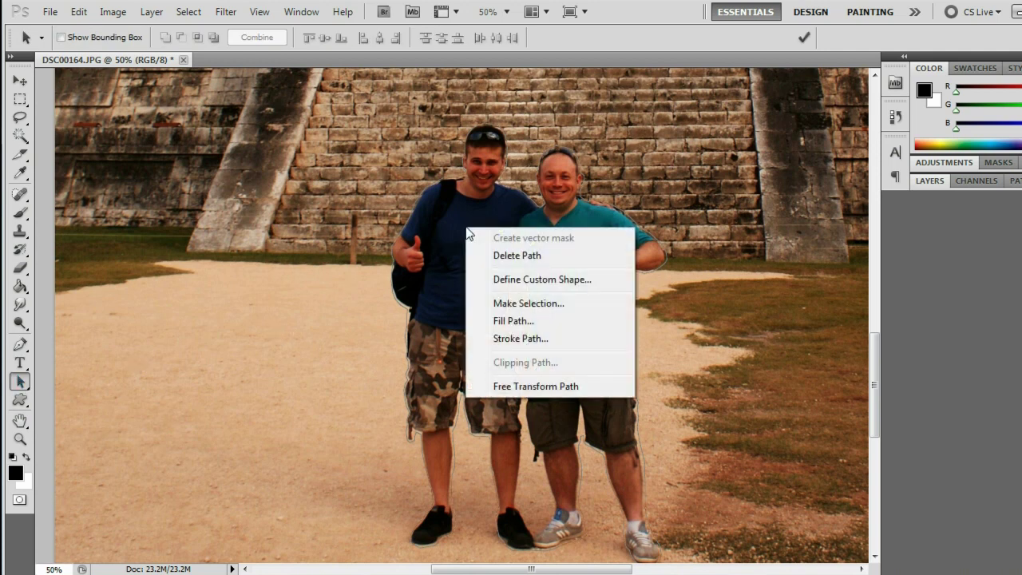
left_click(517, 305)
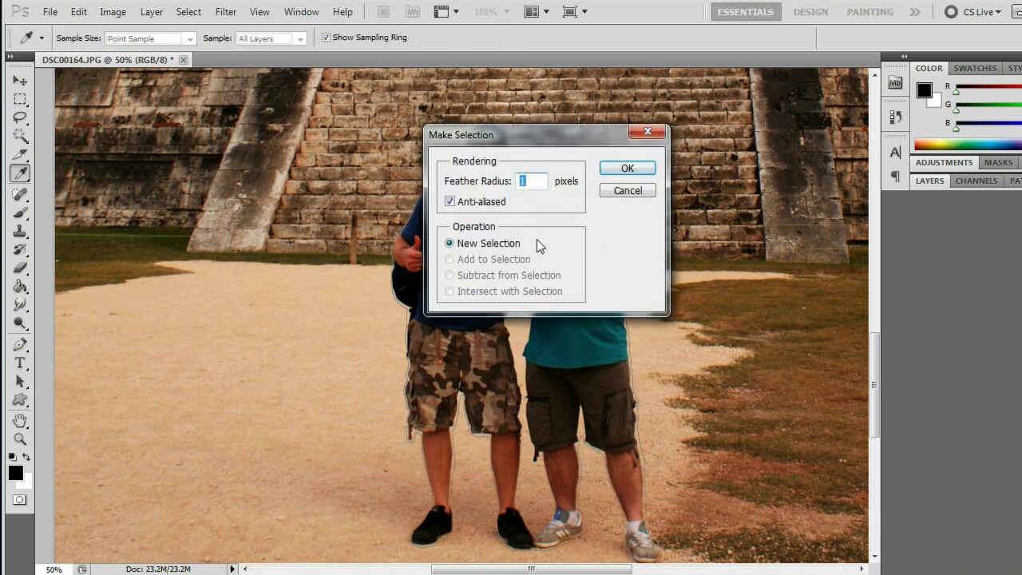
left_click(612, 170)
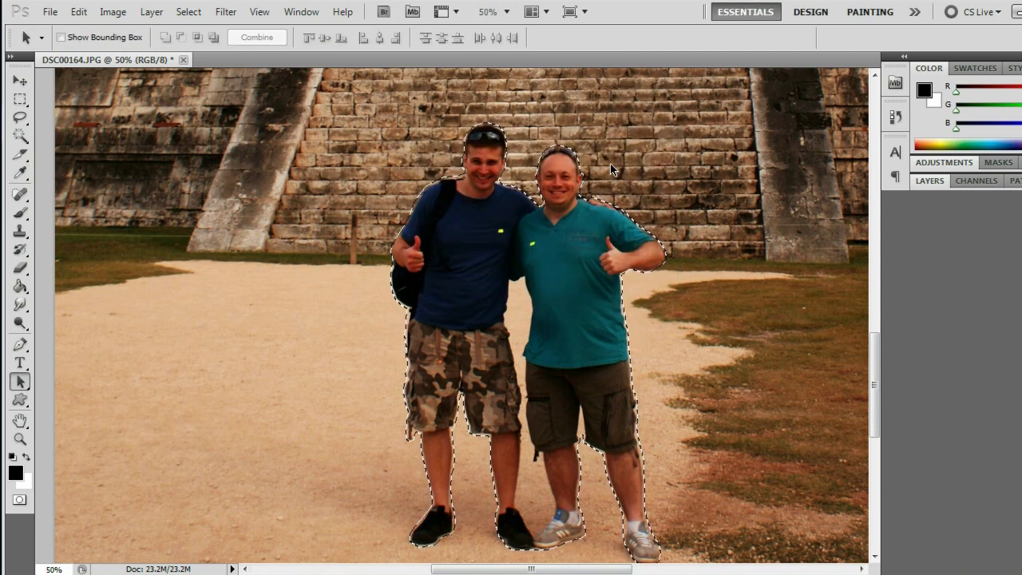
Fill the selection using Content-Aware, Normal mode, 100% opacity
left_click(79, 13)
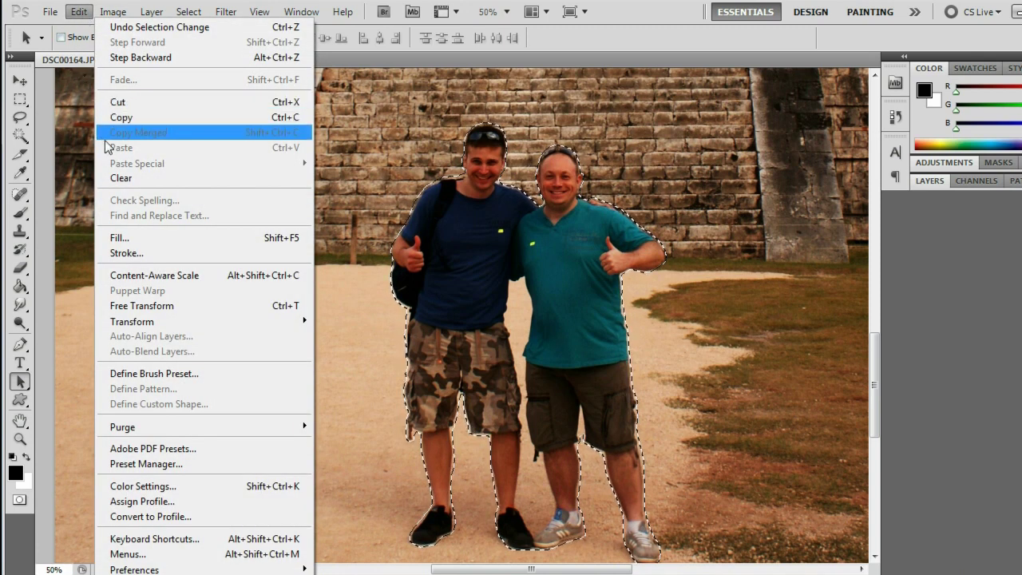
left_click(118, 238)
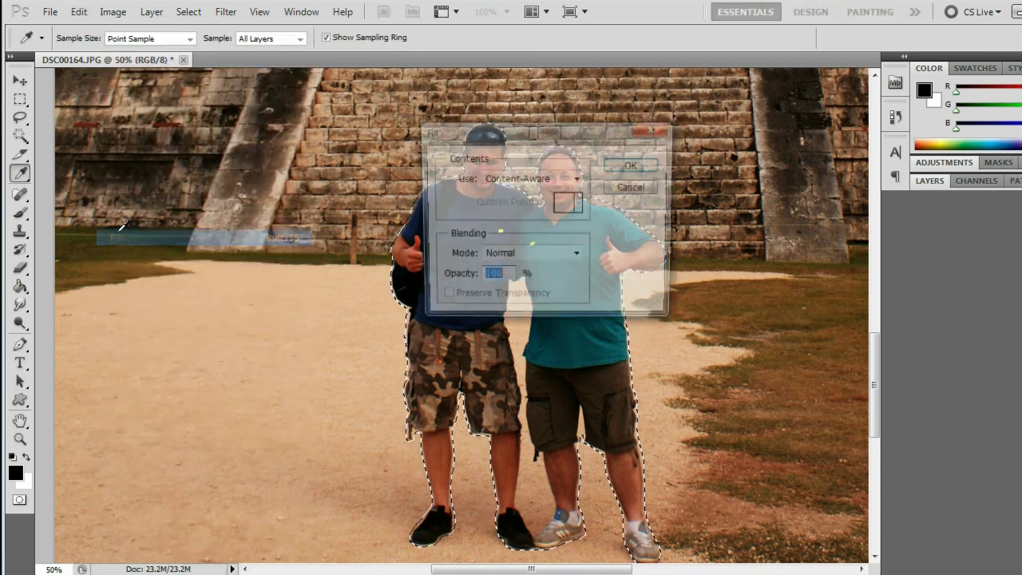
right_click(121, 239)
left_click(440, 130)
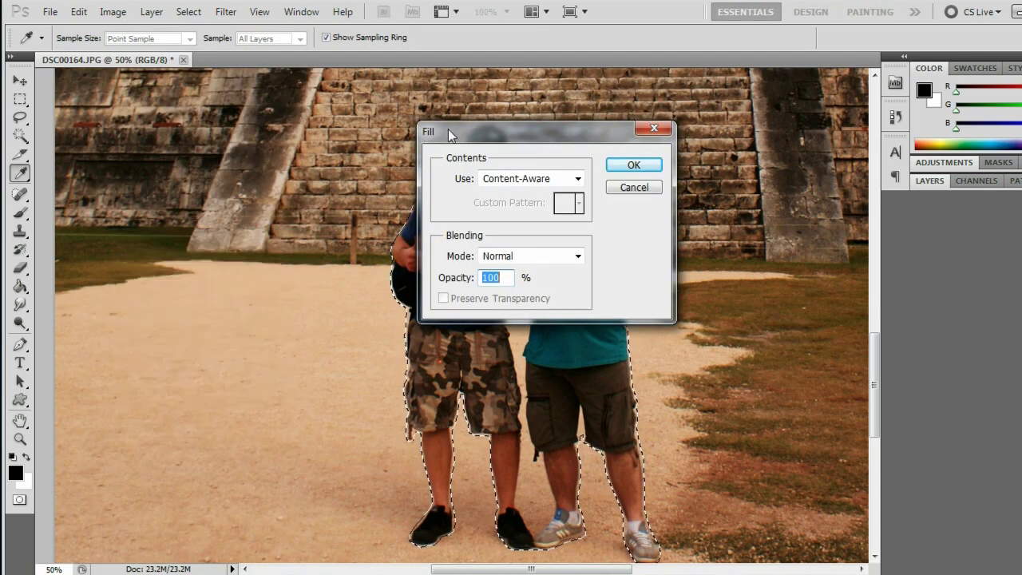
left_click(622, 167)
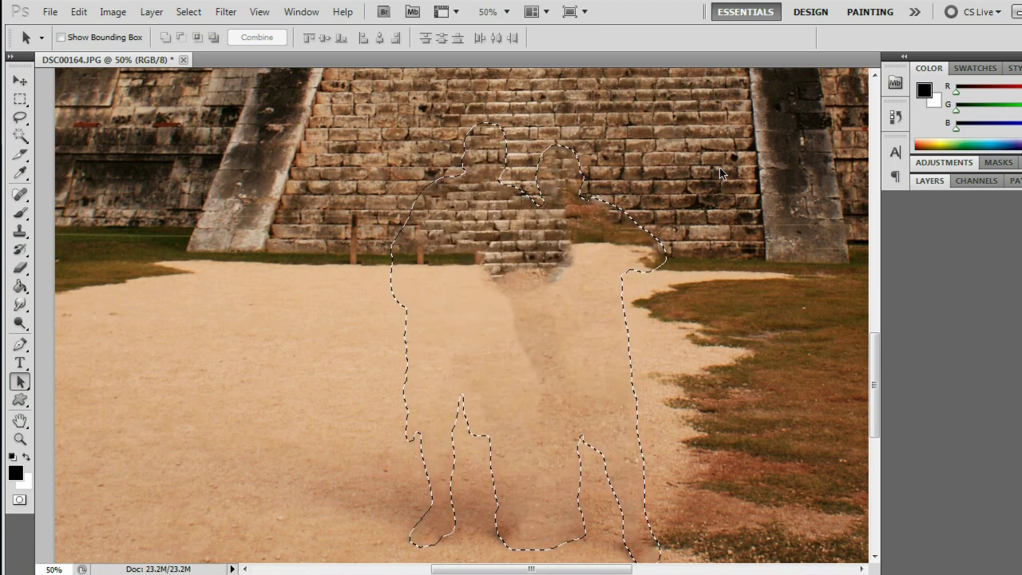
Deselect with the Rectangular Marquee, then zoom and pan to inspect the filled stair base
left_click(20, 99)
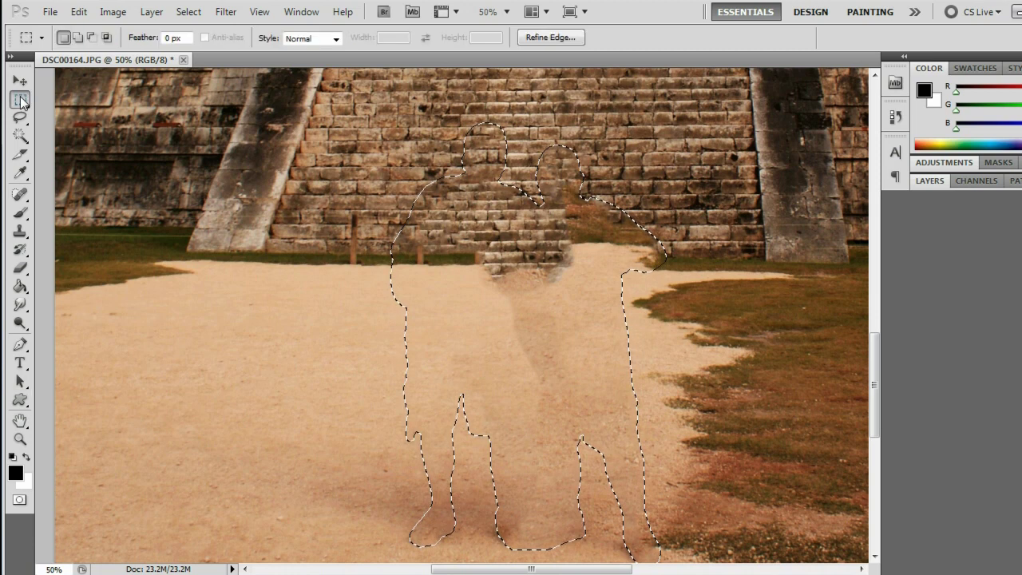
left_click(115, 120)
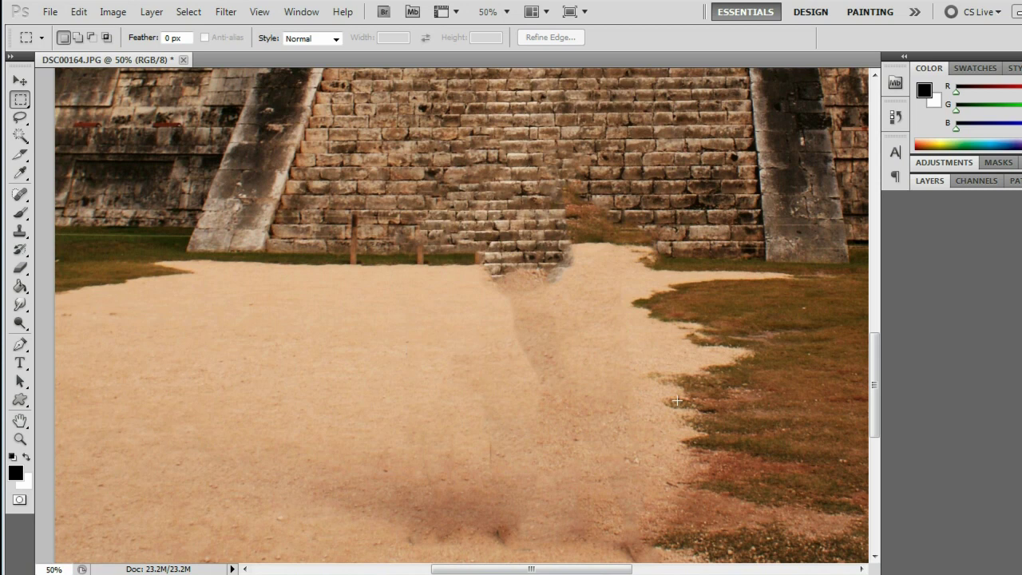
key("ctrl+minus")
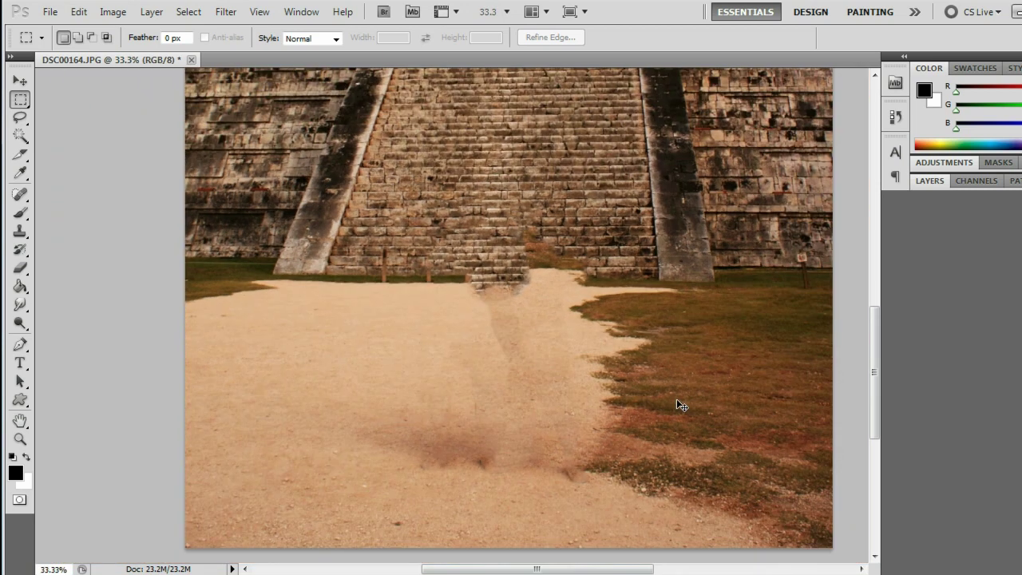
key("ctrl+minus")
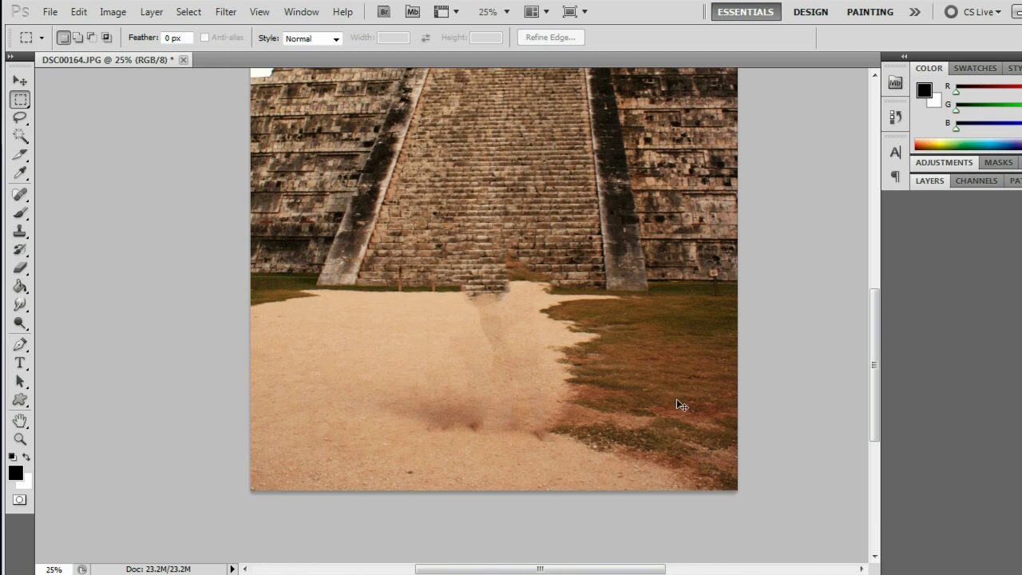
key("ctrl+plus")
key("ctrl+plus")
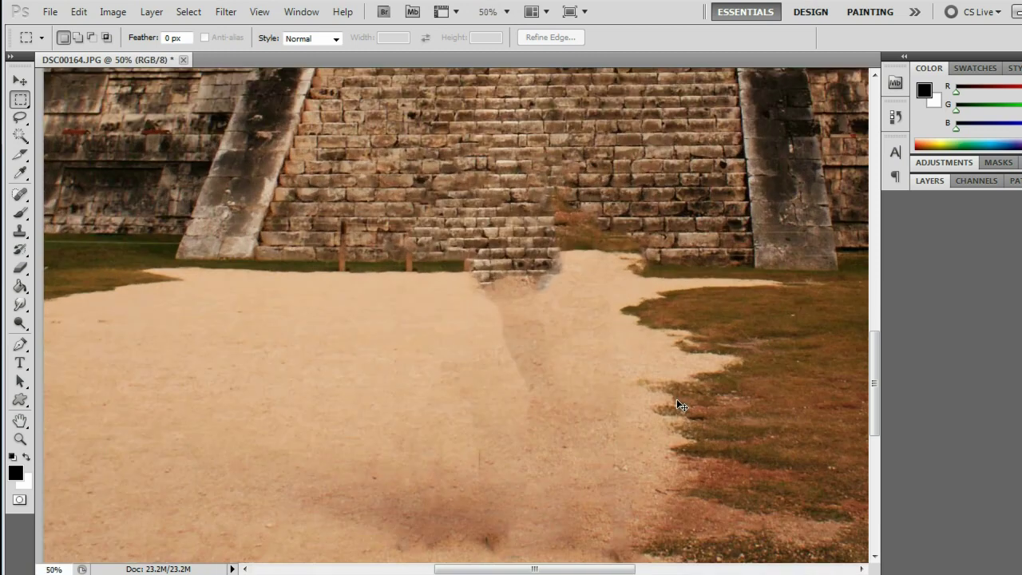
key("ctrl+plus")
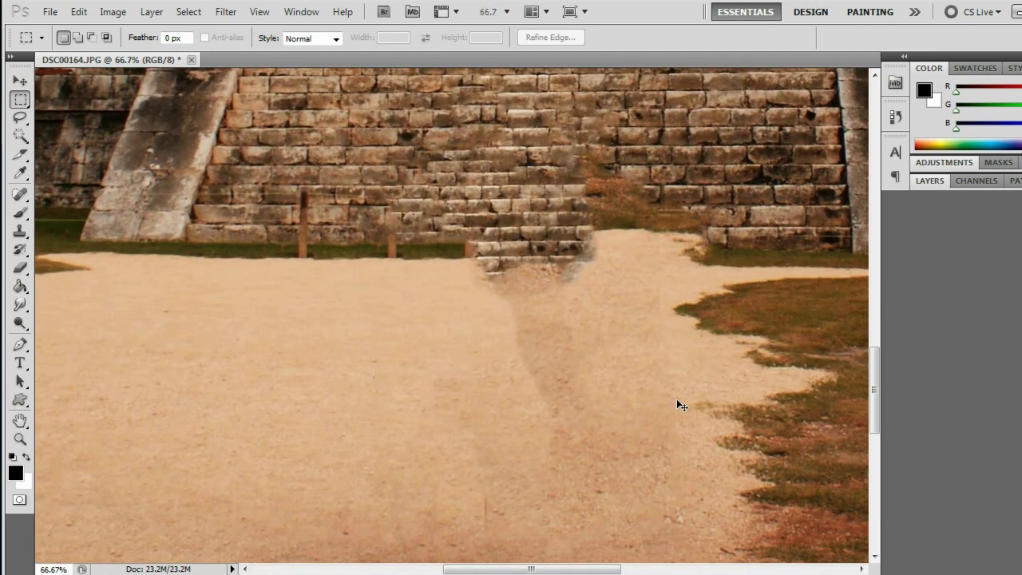
key("ctrl+plus")
key("ctrl+minus")
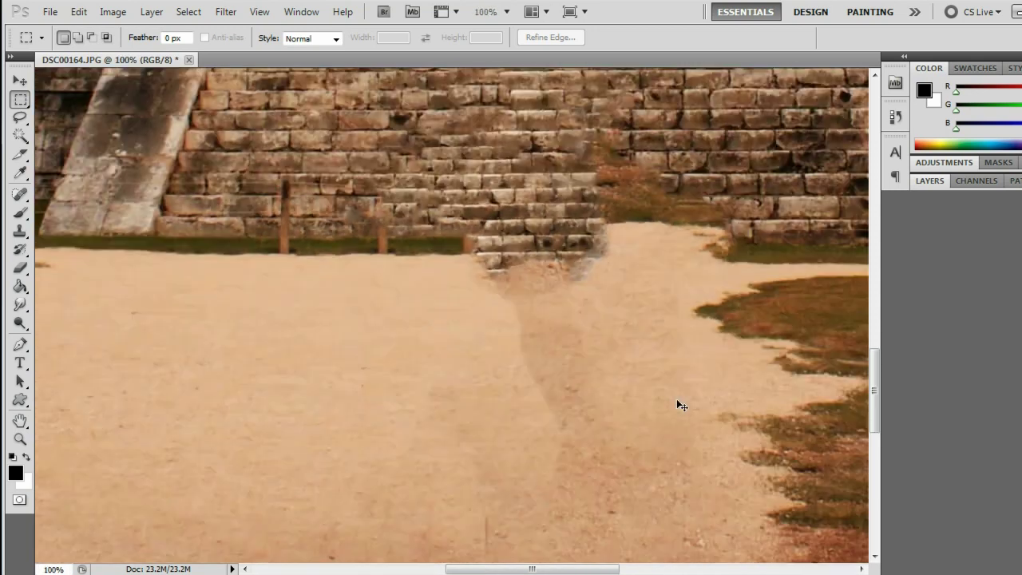
key("ctrl+minus")
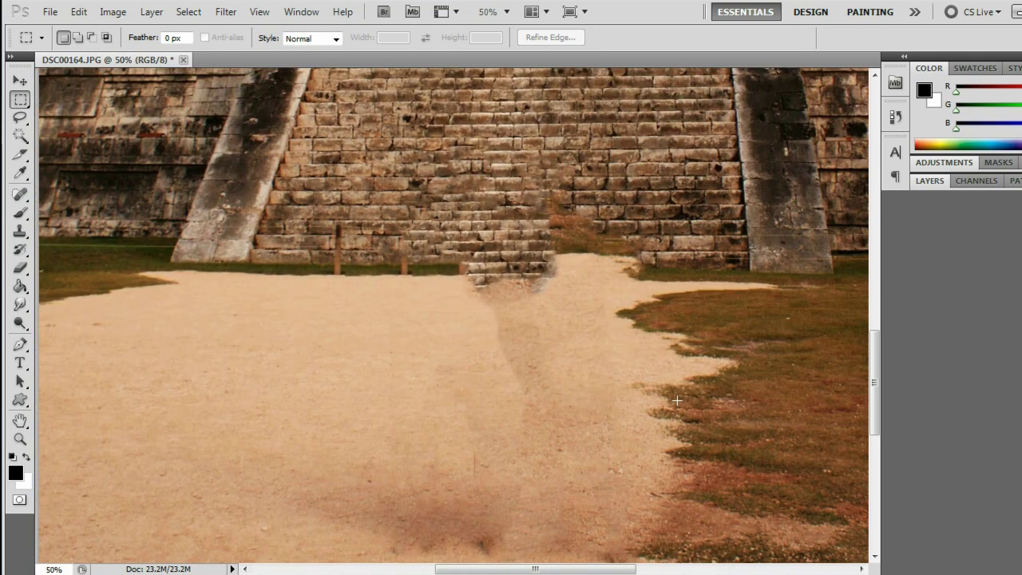
left_click_drag(406, 365, 322, 379)
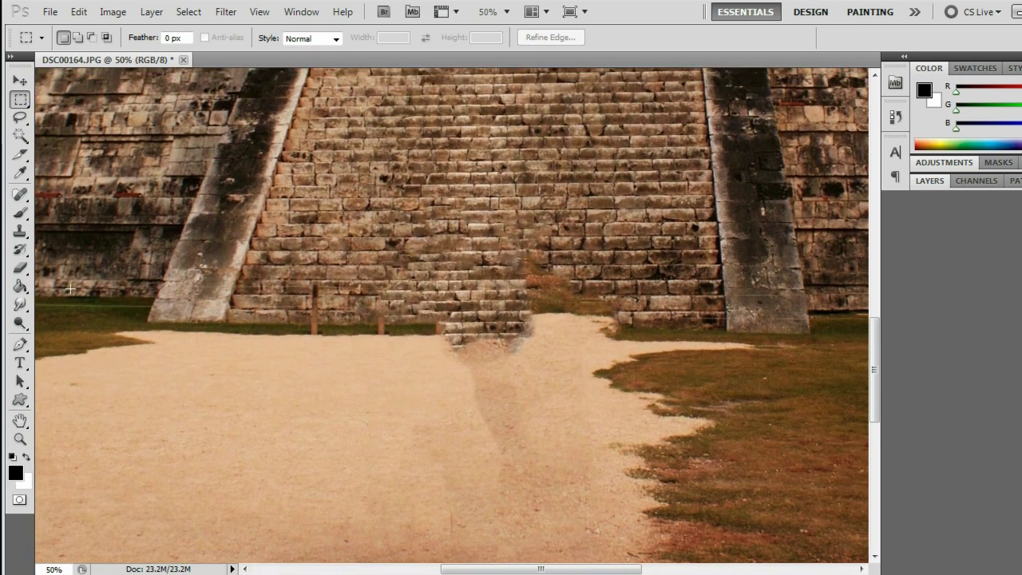
Select the Clone Stamp tool with a 226 px brush
left_click(20, 232)
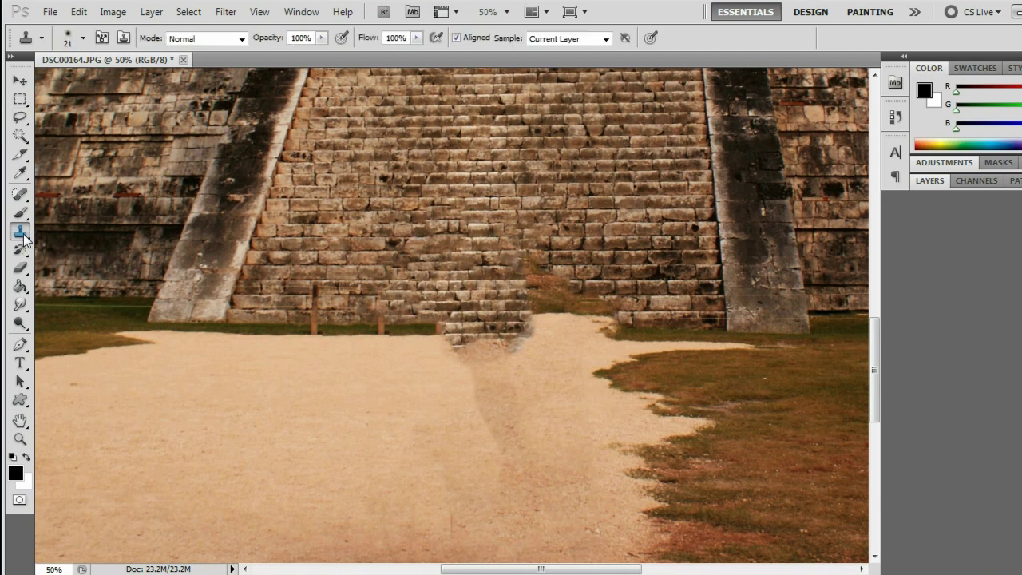
left_click(83, 37)
left_click_drag(47, 79, 97, 84)
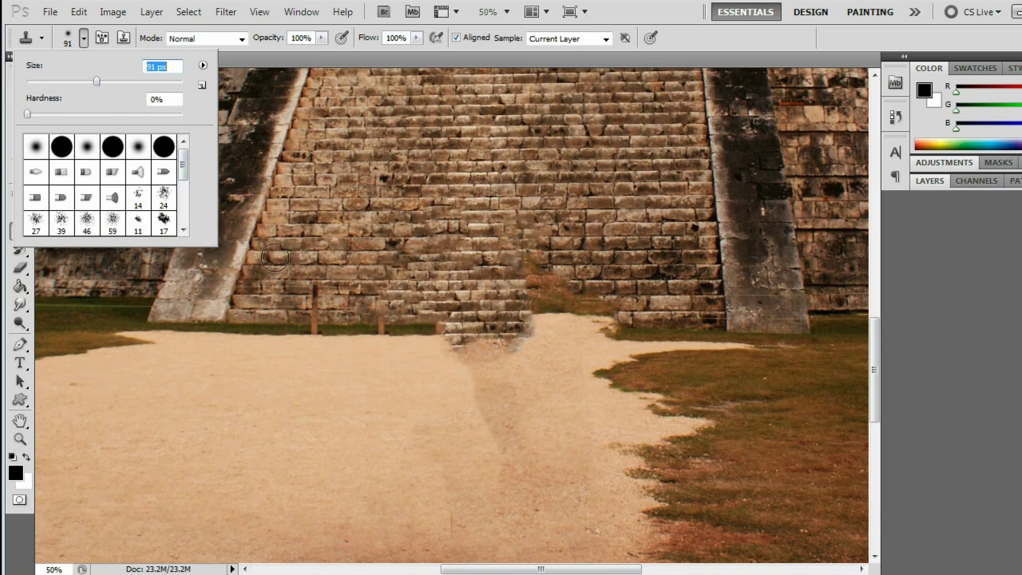
left_click_drag(95, 83, 145, 83)
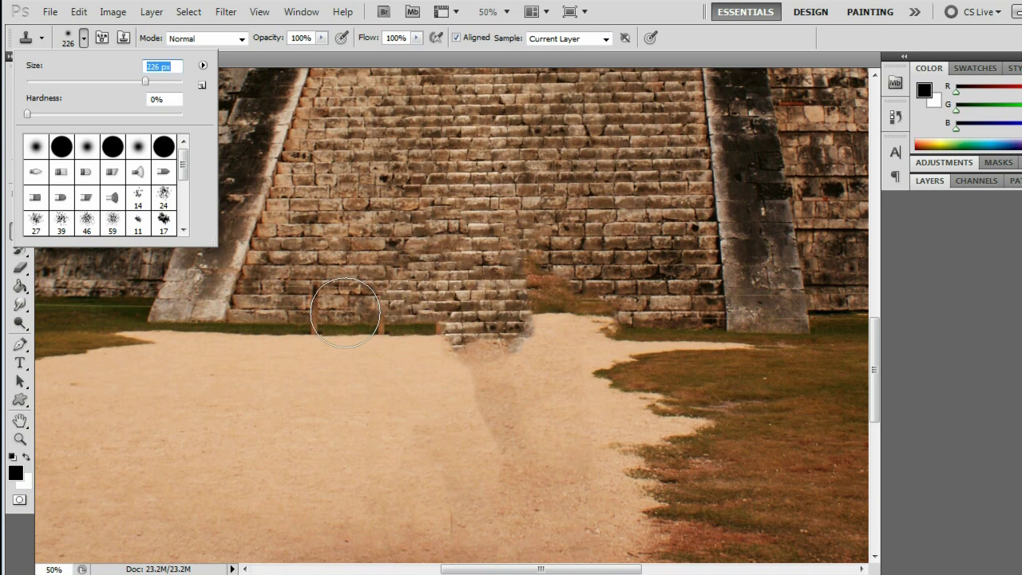
Sample the nearby stone steps and clone them over the smeared stair base
left_click(345, 313, "alt")
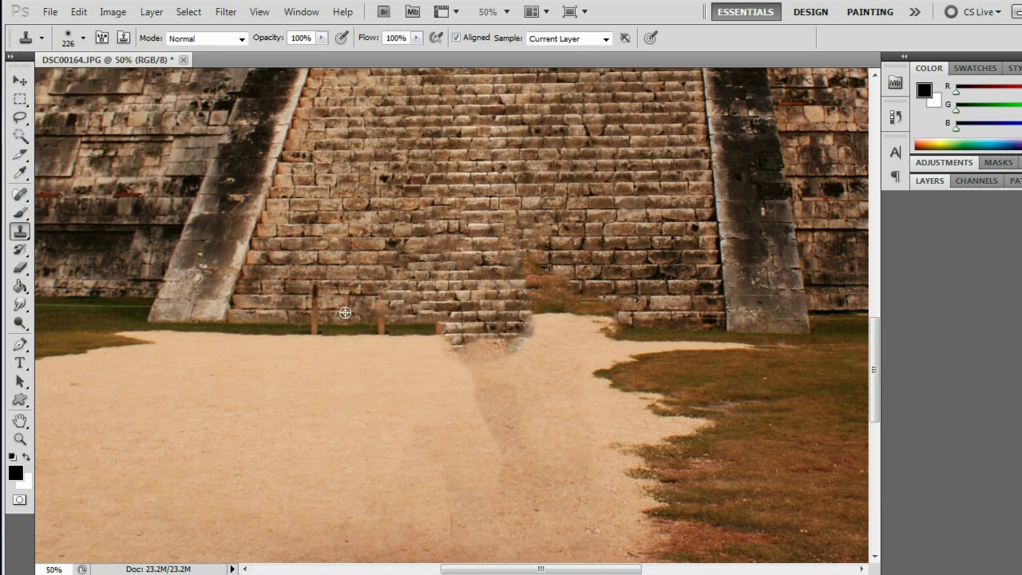
mouse_move(395, 321)
left_mouse_down()
mouse_move(459, 314)
mouse_move(448, 313)
left_mouse_up()
left_click_drag(448, 312, 483, 312)
key("ctrl+minus")
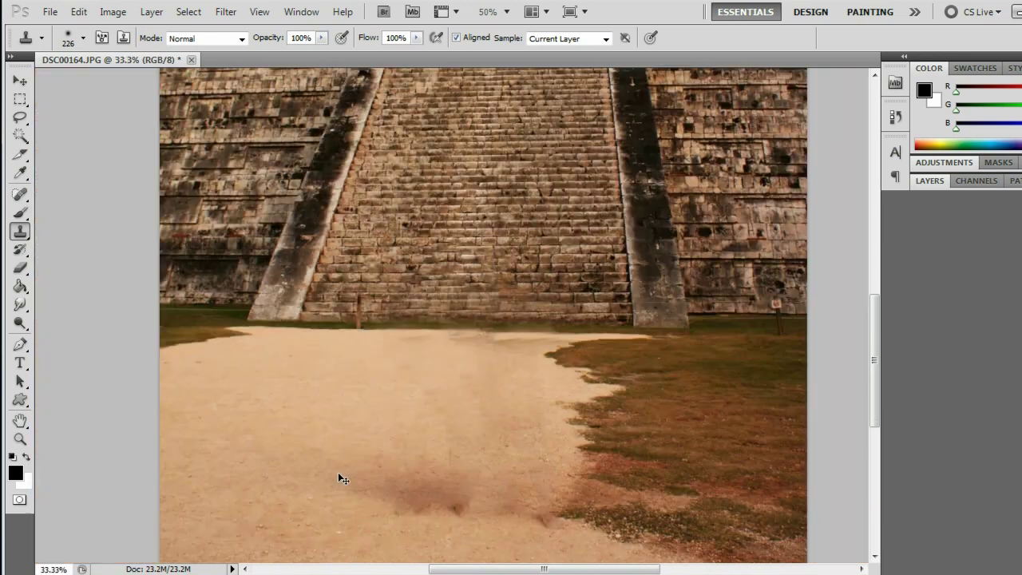
key("ctrl+minus")
key("ctrl+minus")
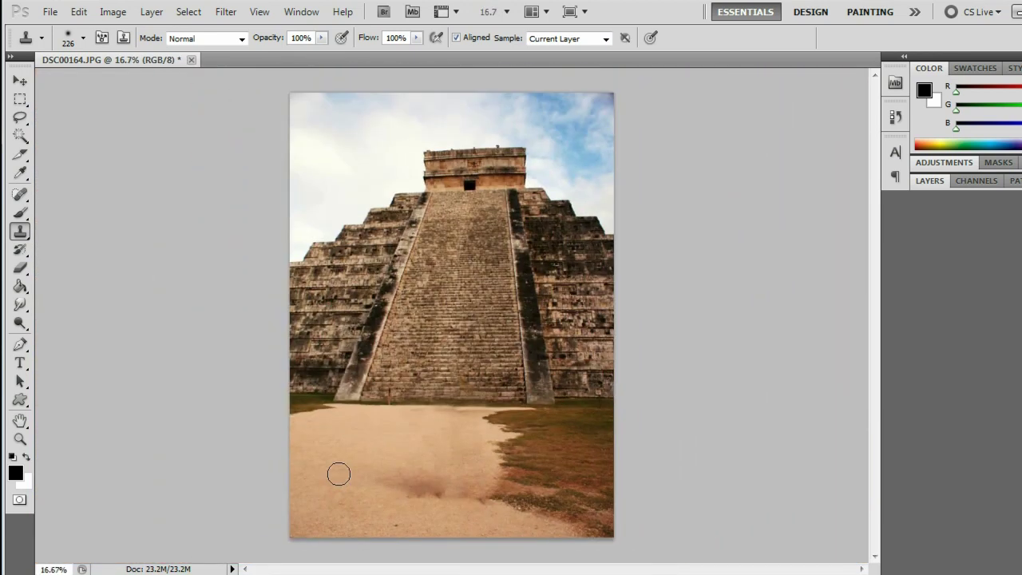